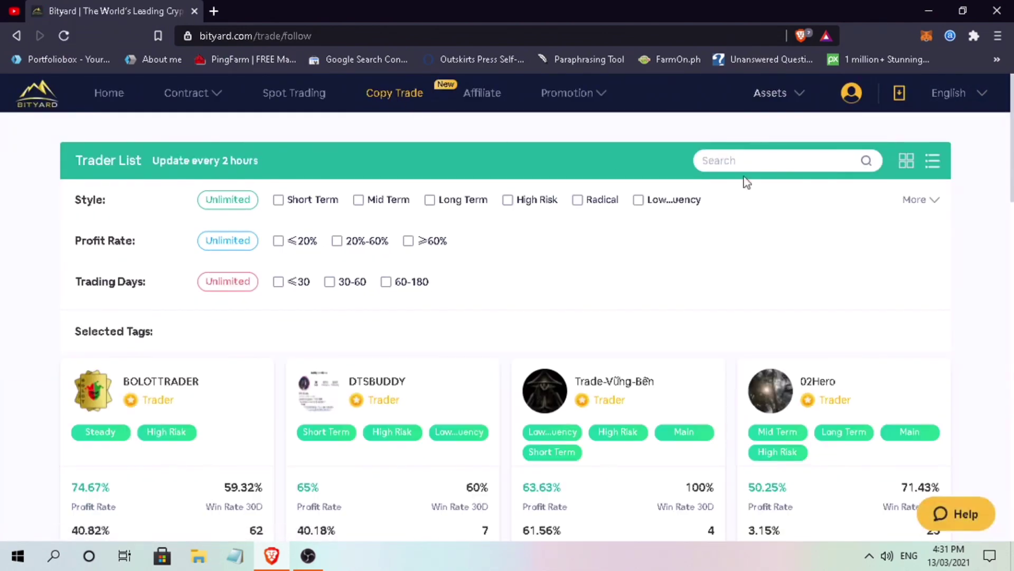
{"action": "left_click", "coordinate": [931, 168]}
{"action": "left_click", "coordinate": [907, 161]}
{"action": "scroll", "coordinate": [760, 329], "scroll_direction": "down", "scroll_amount": 3}
{"action": "scroll", "coordinate": [761, 329], "scroll_direction": "up", "scroll_amount": 5}
{"action": "left_click", "coordinate": [430, 202]}
{"action": "left_click", "coordinate": [338, 244]}
{"action": "left_click", "coordinate": [330, 283]}
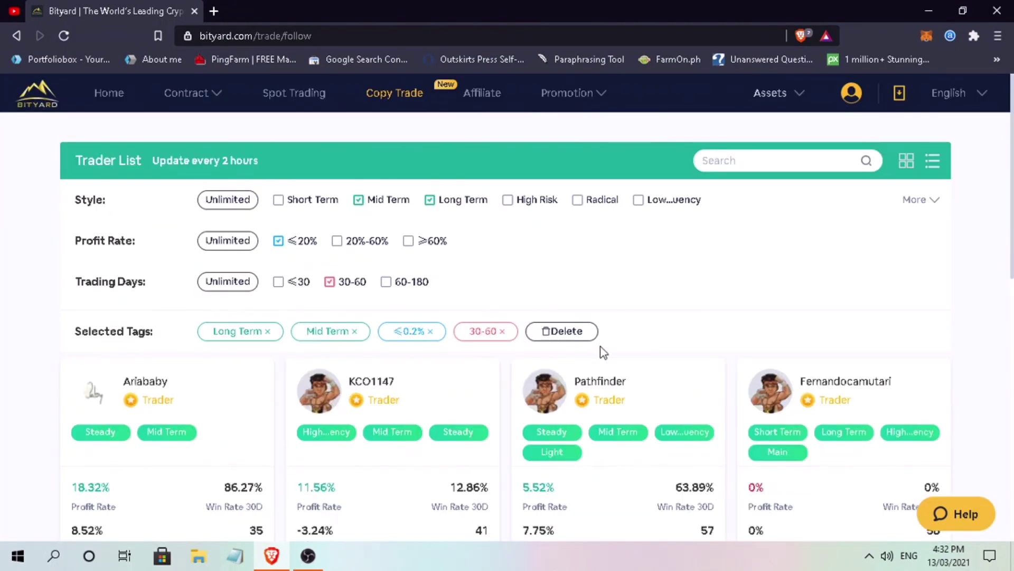
{"action": "left_click", "coordinate": [561, 331]}
{"action": "scroll", "coordinate": [236, 408], "scroll_direction": "down", "scroll_amount": 4}
{"action": "left_click_drag", "start_coordinate": [72, 244], "coordinate": [108, 243]}
{"action": "left_click_drag", "start_coordinate": [250, 287], "coordinate": [264, 285]}
{"action": "left_click_drag", "start_coordinate": [481, 287], "coordinate": [490, 287]}
{"action": "scroll", "coordinate": [778, 296], "scroll_direction": "down", "scroll_amount": 5}
{"action": "left_click_drag", "start_coordinate": [241, 417], "coordinate": [264, 420]}
{"action": "left_click_drag", "start_coordinate": [467, 417], "coordinate": [489, 417]}
{"action": "scroll", "coordinate": [814, 433], "scroll_direction": "down", "scroll_amount": 6}
{"action": "left_click_drag", "start_coordinate": [72, 385], "coordinate": [142, 405]}
{"action": "left_click", "coordinate": [153, 389]}
{"action": "left_click_drag", "start_coordinate": [460, 389], "coordinate": [499, 393]}
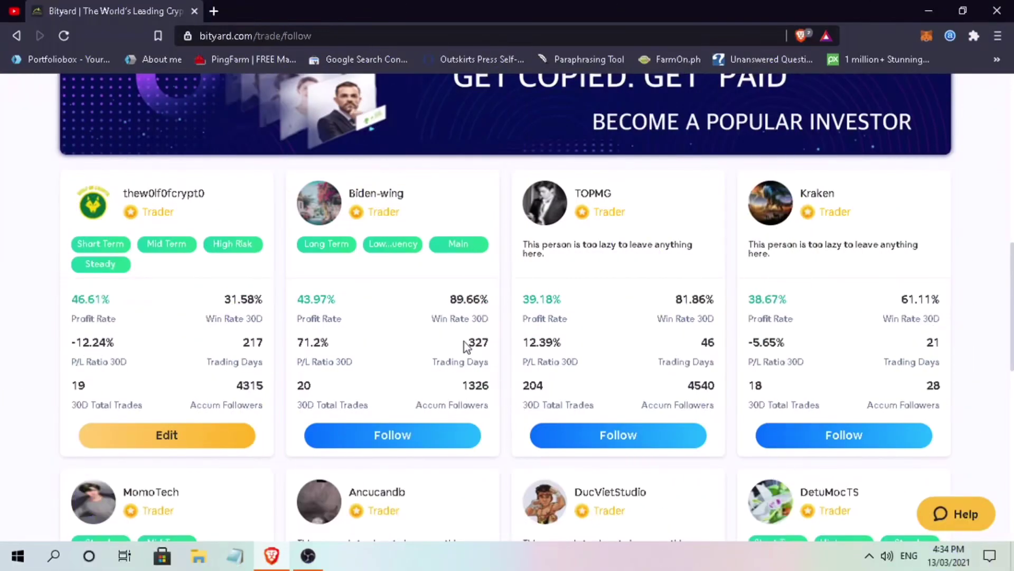
{"action": "double_click", "coordinate": [478, 342]}
{"action": "left_click_drag", "start_coordinate": [296, 317], "coordinate": [342, 318]}
Start following Biden-wing and look over the available copy modes
{"action": "left_click", "coordinate": [345, 289]}
{"action": "left_click", "coordinate": [396, 442]}
{"action": "scroll", "coordinate": [379, 370], "scroll_direction": "down", "scroll_amount": 1}
{"action": "left_click", "coordinate": [268, 270]}
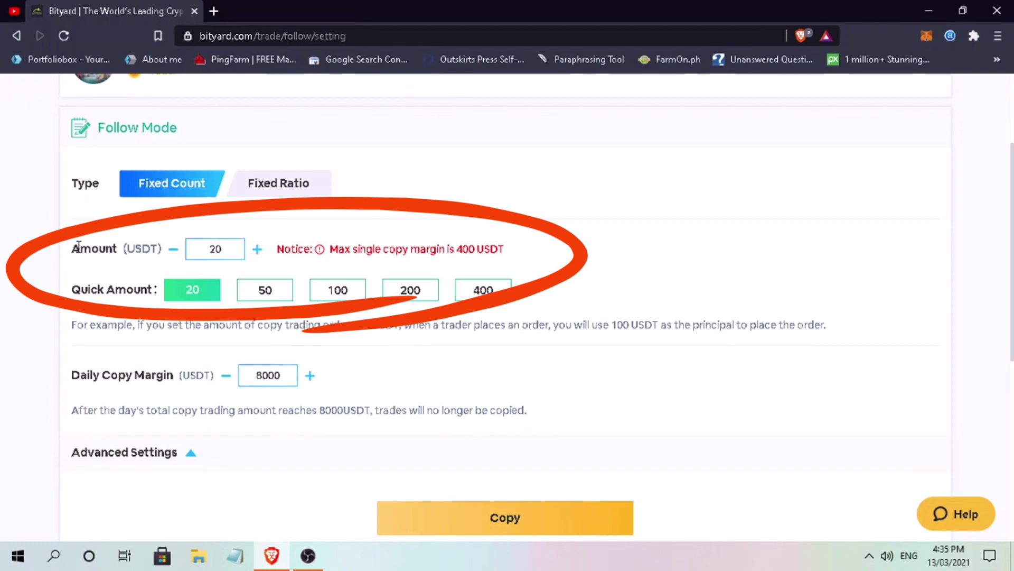
Replace the 20 USDT amount with a 10 USDT fixed count, noting the 8000 daily copy margin
{"action": "mouse_move", "coordinate": [74, 248]}
{"action": "left_mouse_down"}
{"action": "mouse_move", "coordinate": [165, 255]}
{"action": "mouse_move", "coordinate": [158, 249]}
{"action": "left_mouse_up"}
{"action": "left_click", "coordinate": [159, 249]}
{"action": "left_click_drag", "start_coordinate": [226, 249], "coordinate": [208, 250]}
{"action": "type", "text": "100"}
{"action": "left_click_drag", "start_coordinate": [137, 325], "coordinate": [833, 326]}
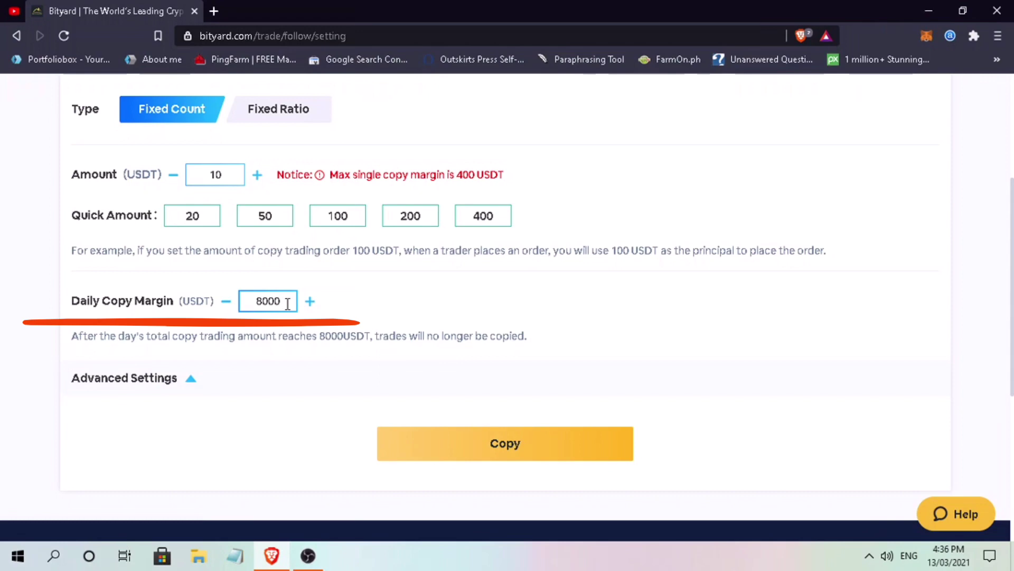
{"action": "left_click_drag", "start_coordinate": [287, 304], "coordinate": [248, 305]}
Set the stop loss ratio to 18% under Advanced Settings
{"action": "left_click", "coordinate": [182, 379]}
{"action": "scroll", "coordinate": [190, 377], "scroll_direction": "down", "scroll_amount": 1}
{"action": "left_click", "coordinate": [648, 357]}
Slide the stop loss ratio from 18% up to 21%
{"action": "left_click_drag", "start_coordinate": [647, 360], "coordinate": [712, 361]}
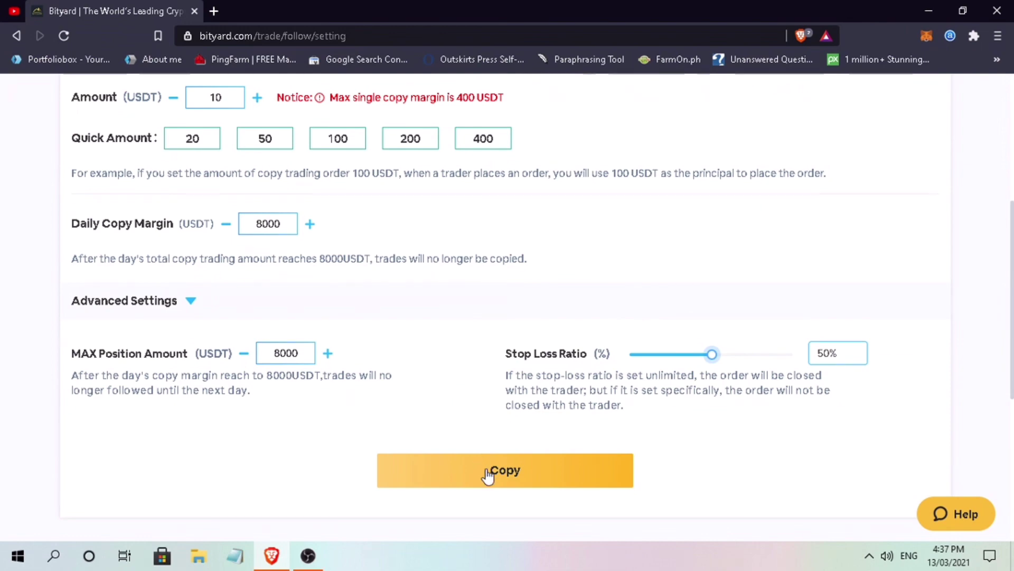
Confirm the Biden-wing copy and bring up the list of followed copy traders
{"action": "left_click", "coordinate": [487, 472]}
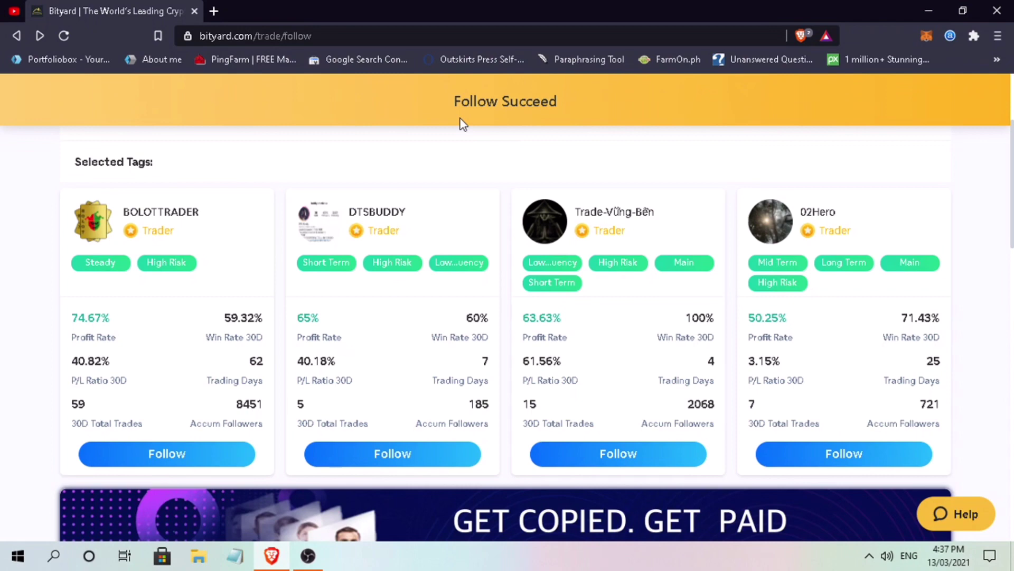
{"action": "scroll", "coordinate": [464, 124], "scroll_direction": "up", "scroll_amount": 3}
{"action": "mouse_move", "coordinate": [851, 101]}
{"action": "left_click", "coordinate": [847, 183]}
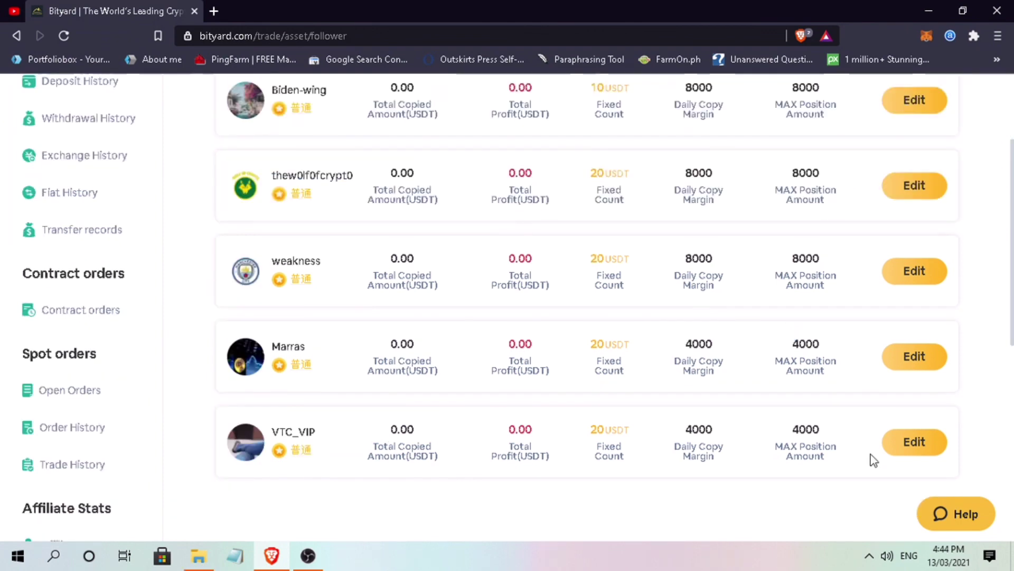
Unfollow the four other followed traders, leaving only Biden-wing
{"action": "left_click", "coordinate": [927, 453]}
{"action": "left_click", "coordinate": [892, 290]}
{"action": "left_click", "coordinate": [910, 356]}
{"action": "left_click", "coordinate": [900, 296]}
{"action": "left_click", "coordinate": [920, 426]}
{"action": "left_click", "coordinate": [899, 296]}
{"action": "left_click", "coordinate": [906, 343]}
{"action": "left_click", "coordinate": [871, 292]}
Review the Following page's cumulative margin and -5.00 revenue, then go to My Assets
{"action": "left_click_drag", "start_coordinate": [216, 152], "coordinate": [406, 153]}
{"action": "left_click", "coordinate": [574, 158]}
{"action": "left_click_drag", "start_coordinate": [469, 152], "coordinate": [692, 157]}
{"action": "left_click", "coordinate": [710, 290]}
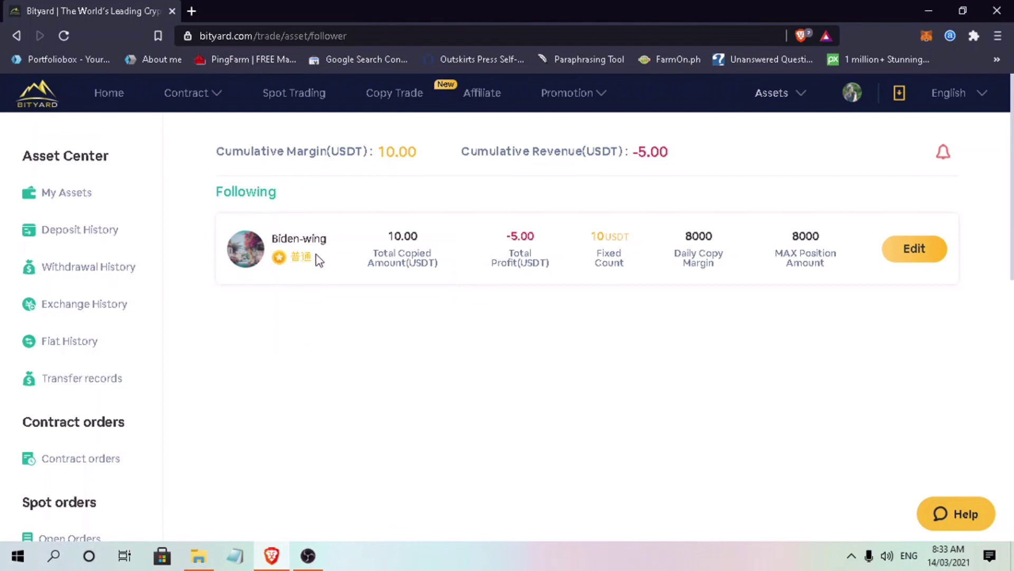
{"action": "left_click_drag", "start_coordinate": [632, 152], "coordinate": [671, 151]}
{"action": "left_click", "coordinate": [59, 208]}
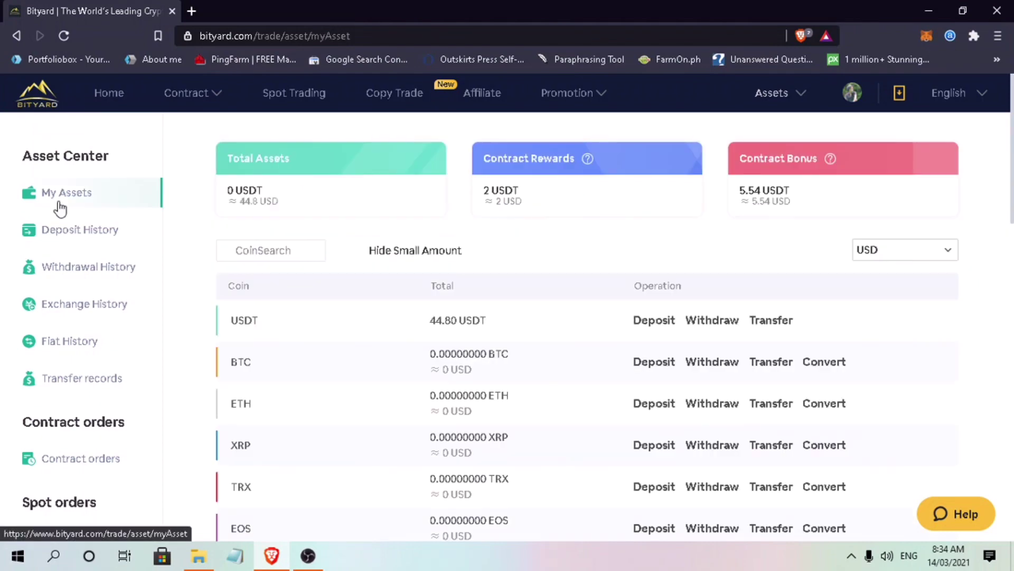